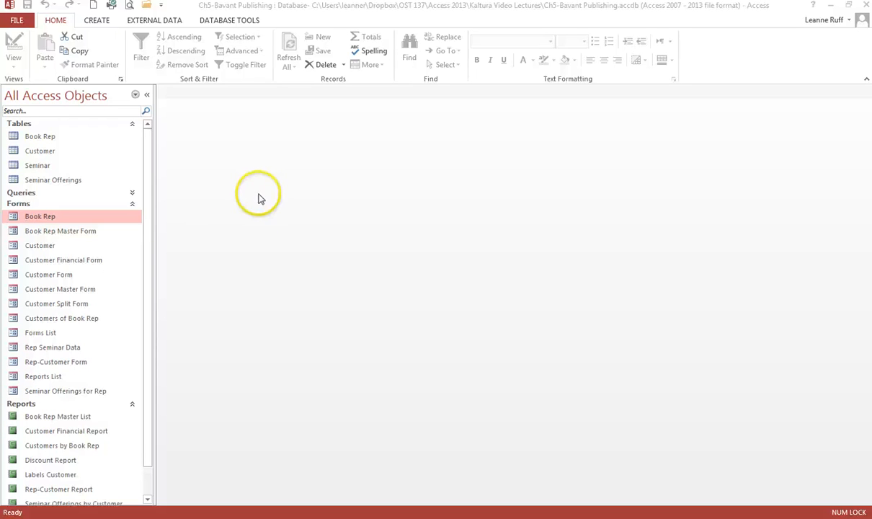
Create a navigation form with the Horizontal Tabs layout and hide the field list
click(101, 23)
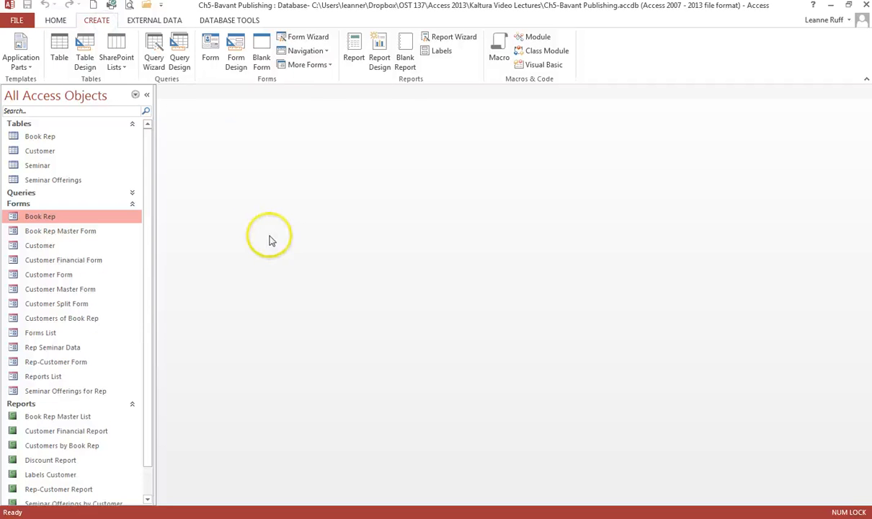
click(307, 58)
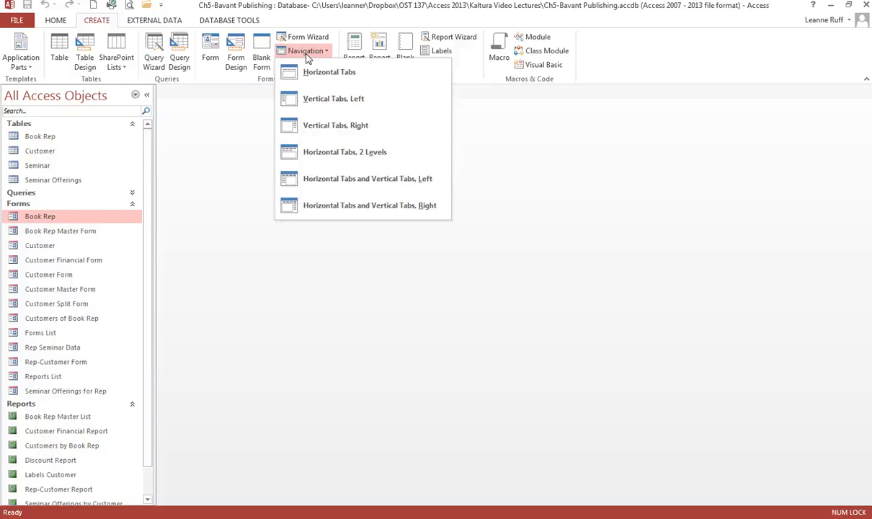
click(308, 73)
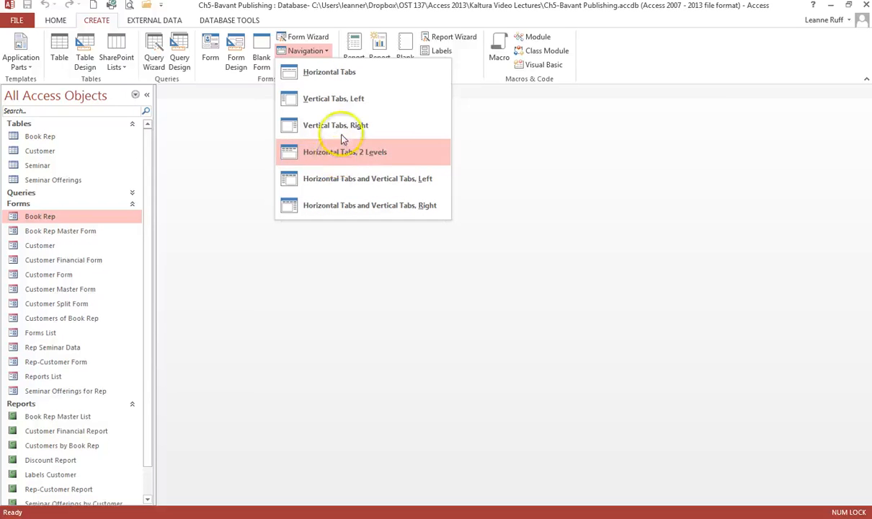
click(334, 77)
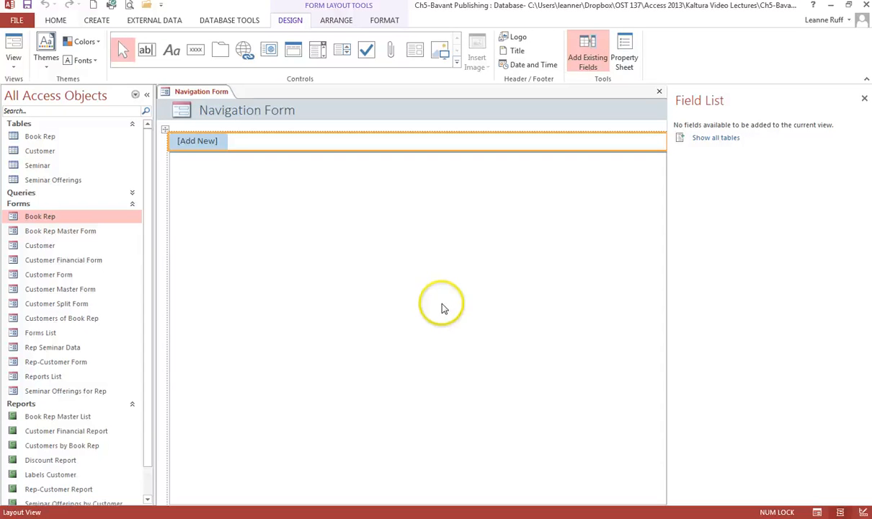
click(590, 61)
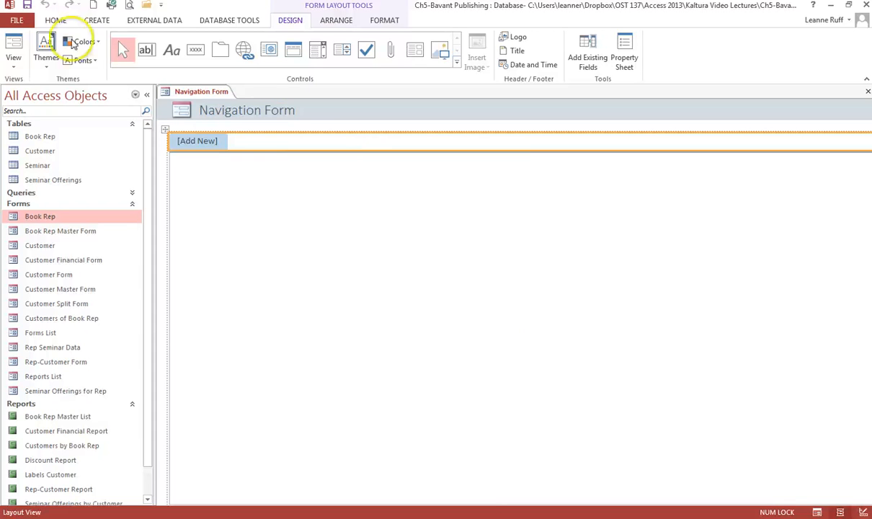
Save the new navigation form as Main Menu
click(27, 5)
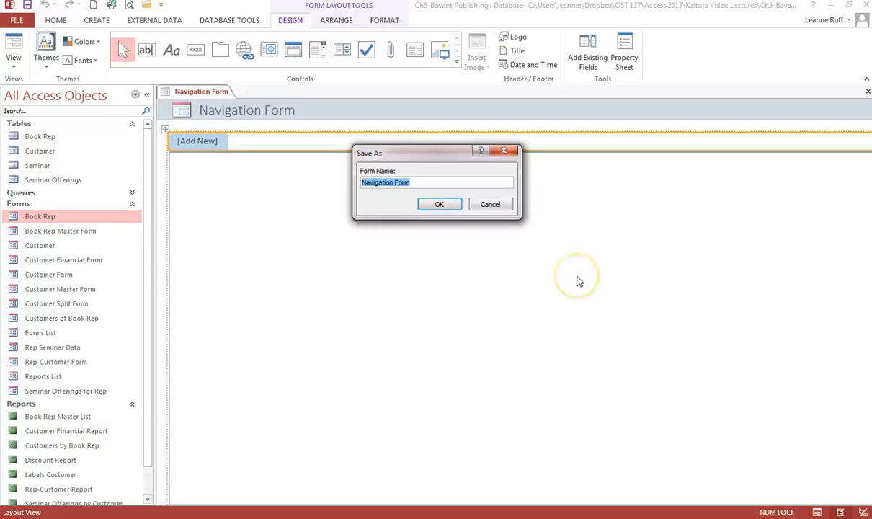
text(main)
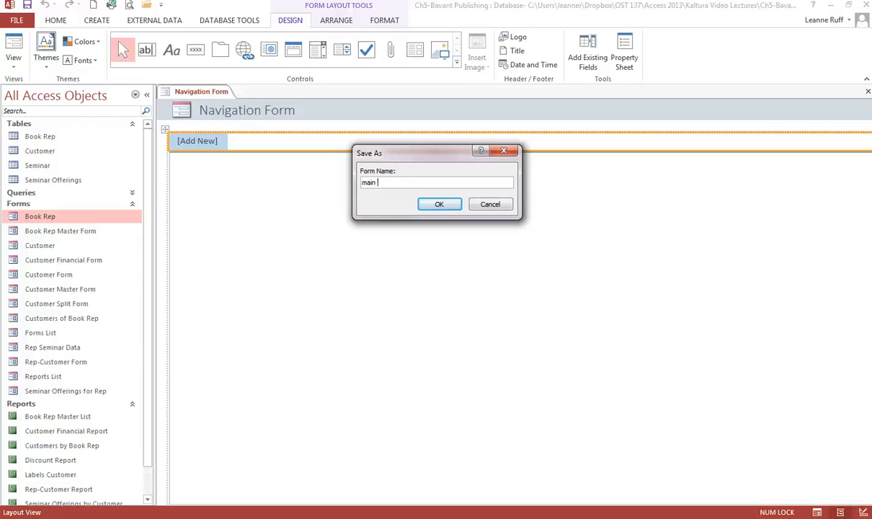
key(BackSpace)
key(BackSpace)
key(BackSpace)
key(BackSpace)
key(BackSpace)
text(Main Menu)
click(442, 207)
click(442, 205)
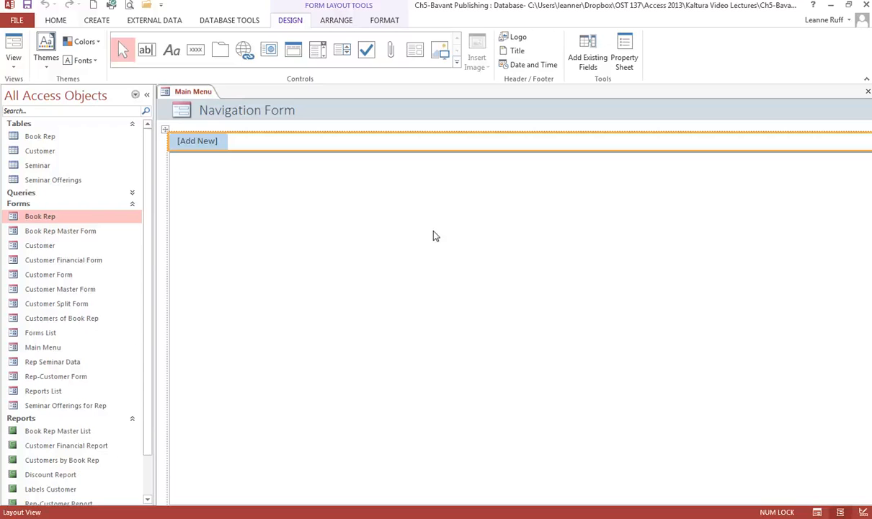
Change the title in the form's header to Bavant Publishing
click(426, 227)
click(267, 119)
click(265, 116)
drag(316, 111, 198, 112)
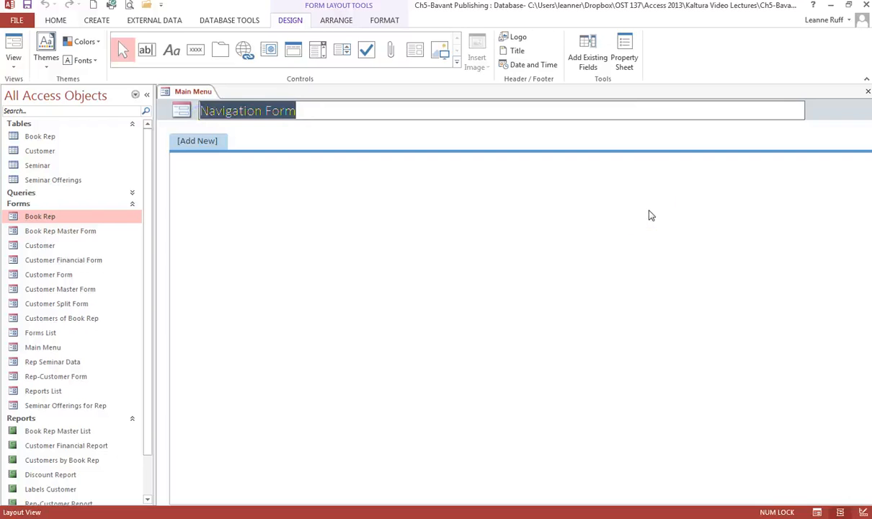
text(Bav)
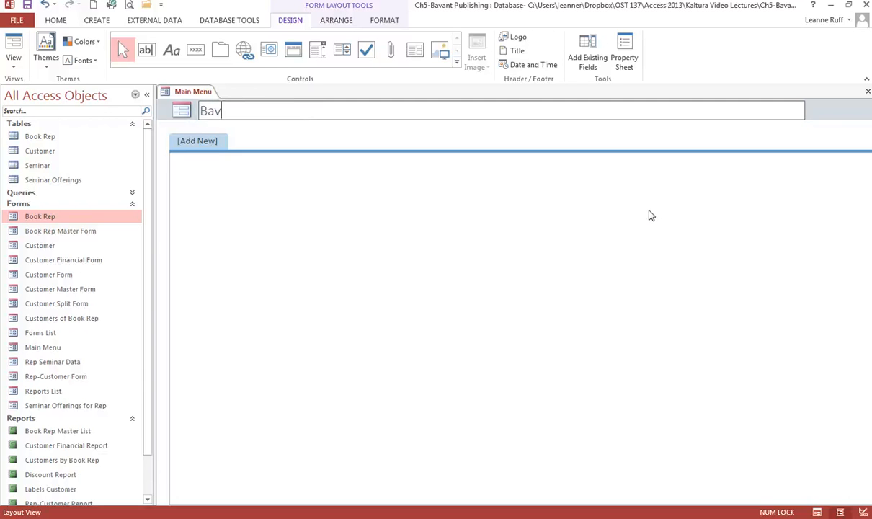
text(ant Publishing)
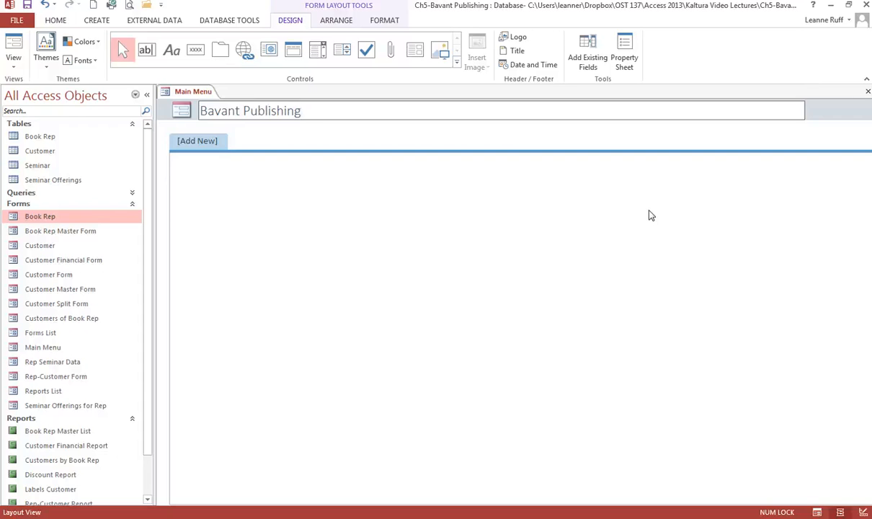
click(470, 247)
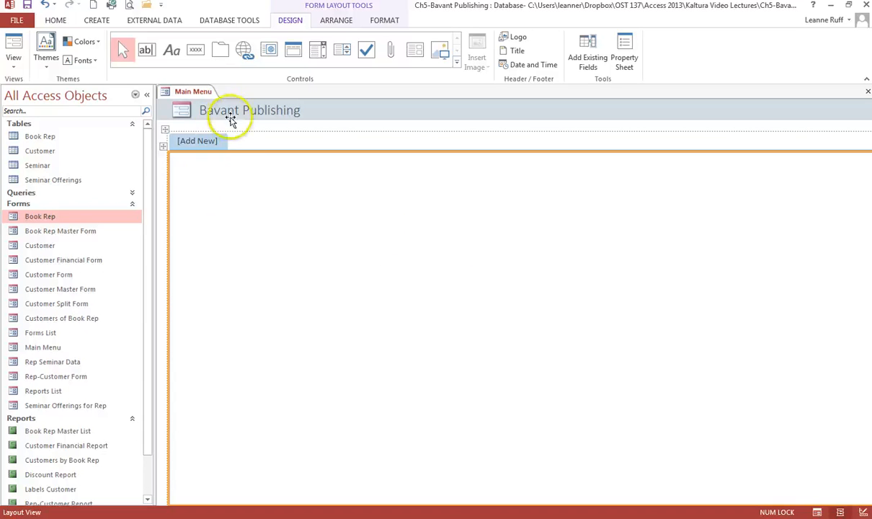
click(196, 138)
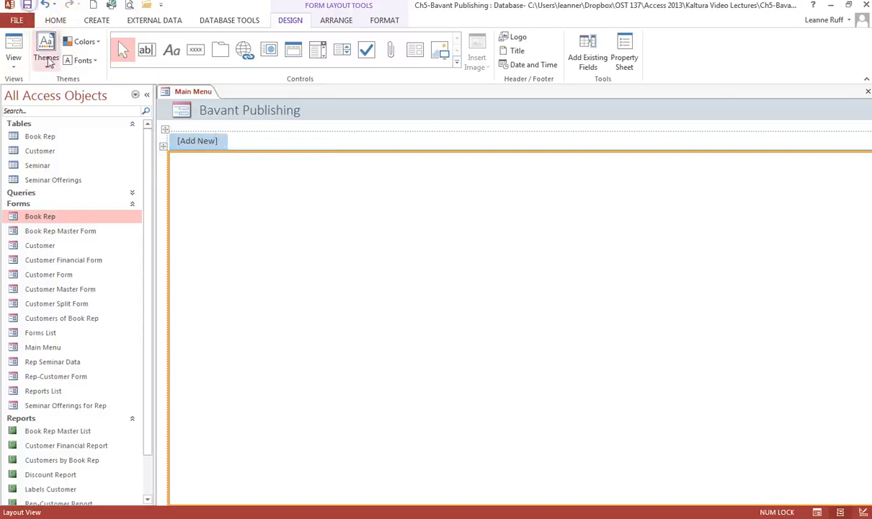
click(233, 213)
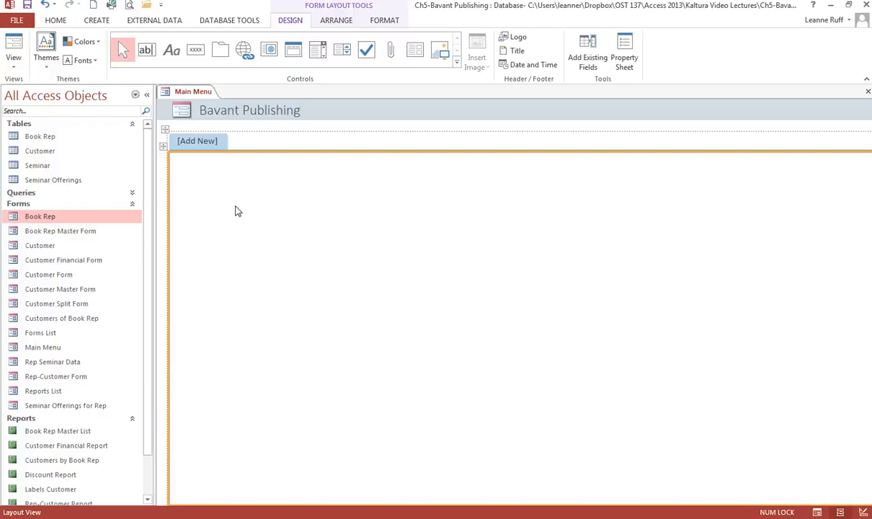
click(231, 205)
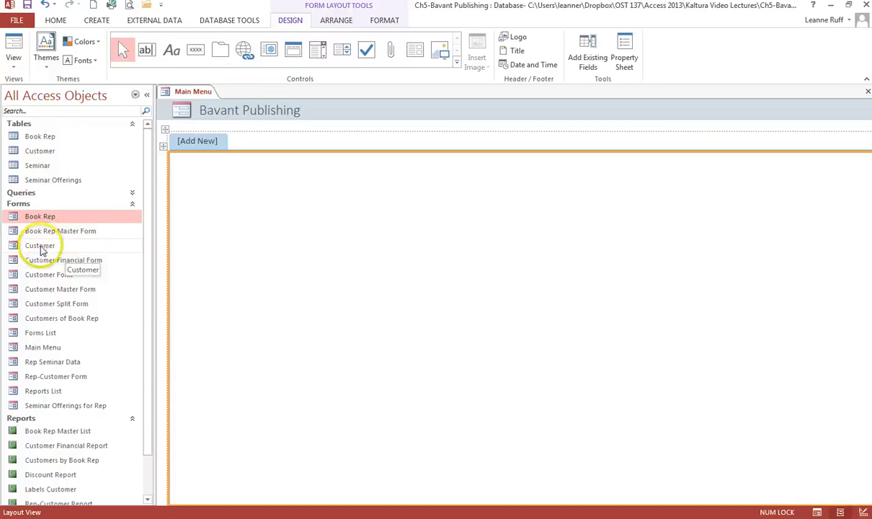
Add the Customer, Book Rep, Forms List and Reports List forms as navigation tabs in that order, and save and close the form
drag(42, 245, 199, 141)
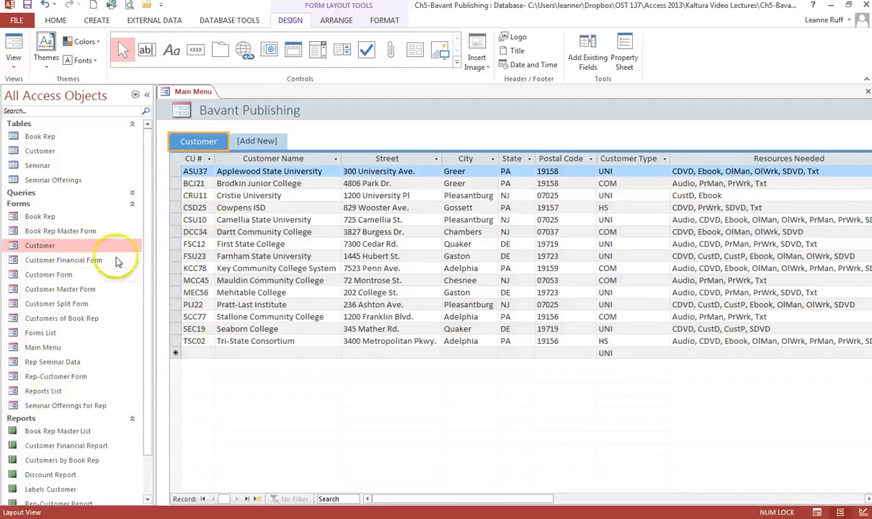
drag(40, 216, 261, 141)
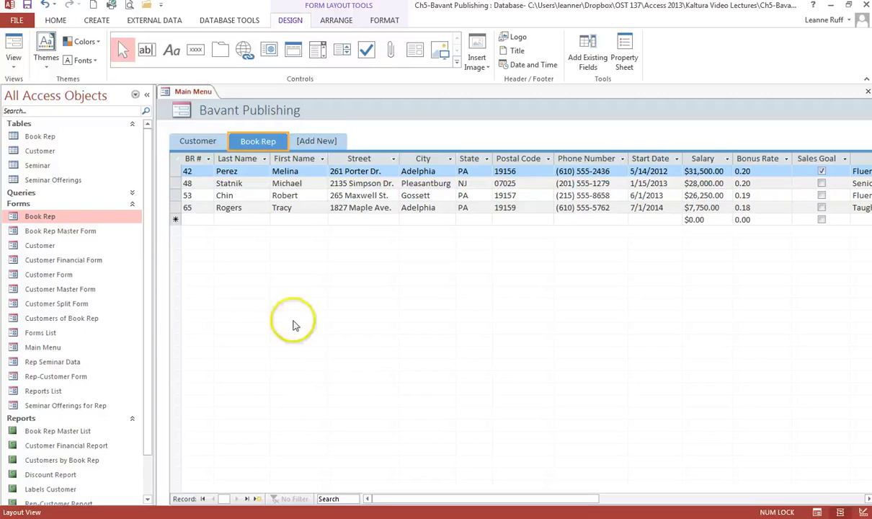
drag(32, 335, 317, 141)
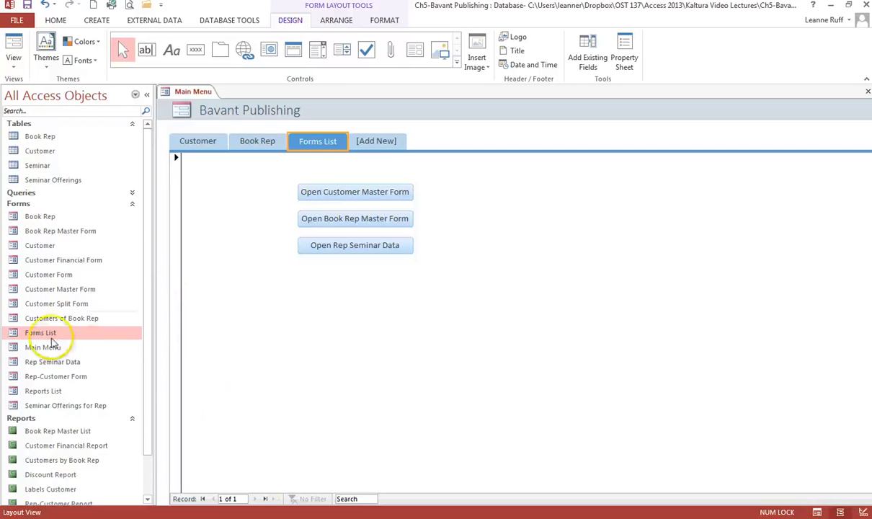
drag(45, 391, 361, 134)
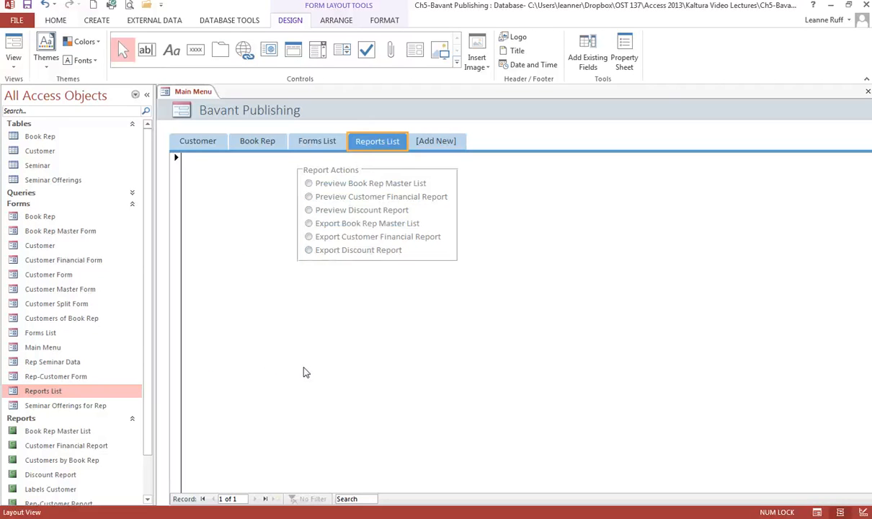
click(27, 5)
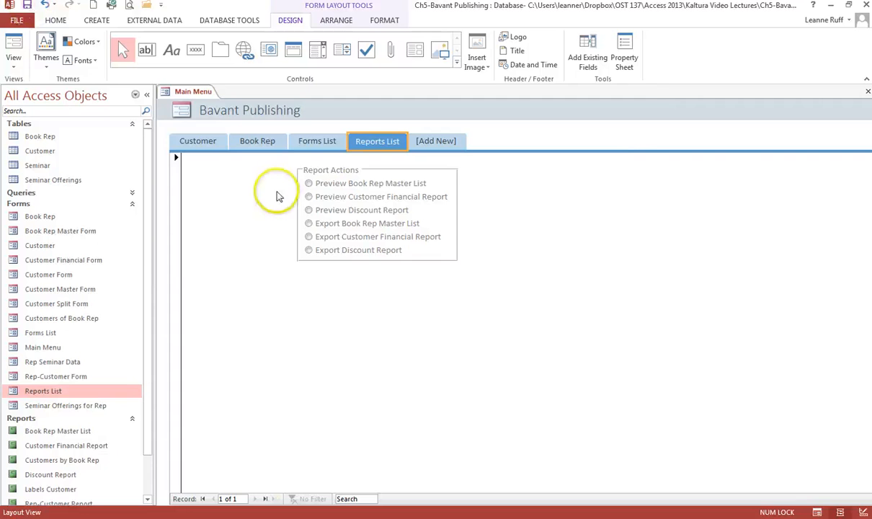
click(867, 92)
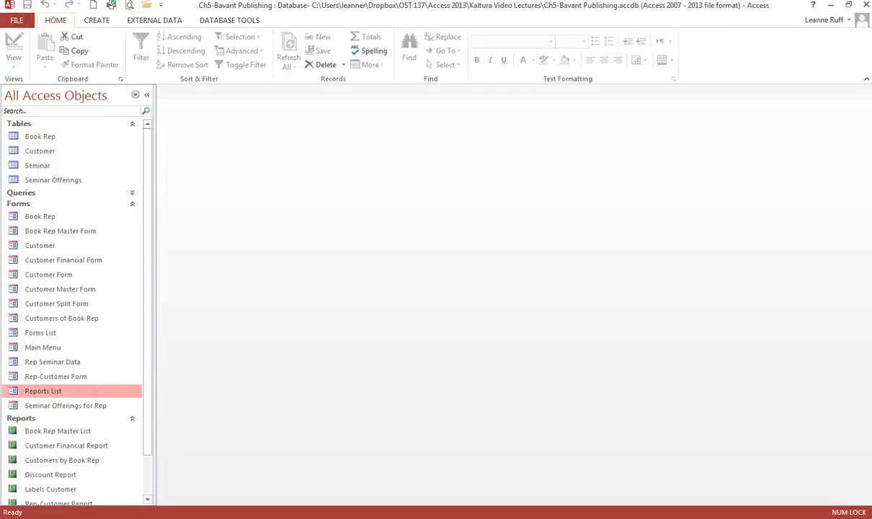